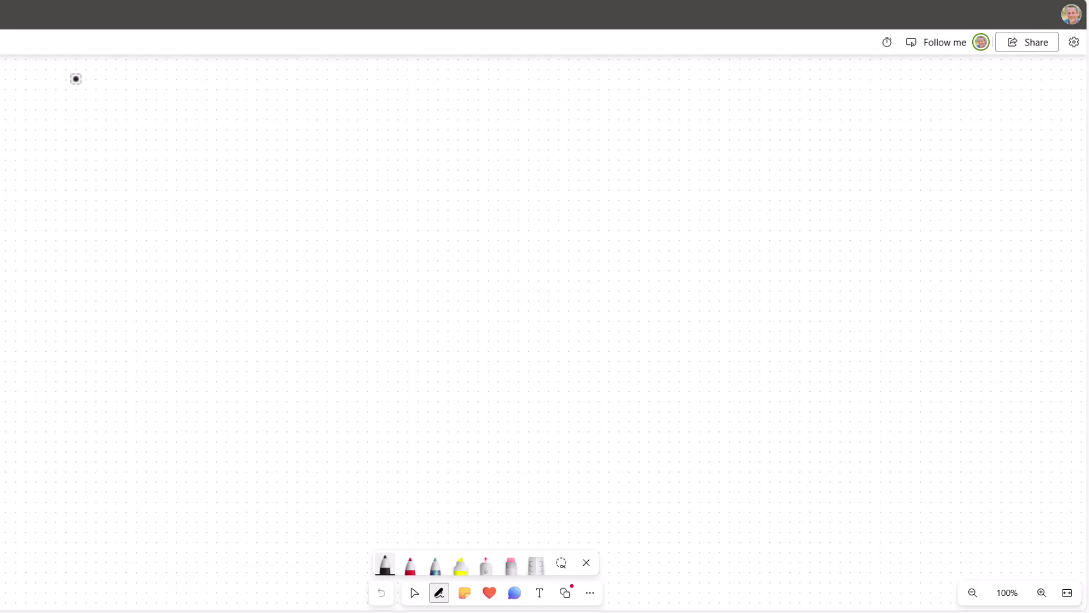
Step: Sketch a labelled Manager figure and a 'Form or App New Employee' box at top left
mouse_move(75, 78)
mouse_down()
mouse_move(104, 105)
mouse_move(85, 117)
mouse_up()
mouse_move(34, 143)
mouse_down()
mouse_move(110, 141)
mouse_move(106, 153)
mouse_move(128, 145)
mouse_move(138, 126)
mouse_up()
mouse_move(17, 192)
mouse_down()
mouse_move(167, 191)
mouse_move(17, 365)
mouse_move(205, 173)
mouse_move(165, 184)
mouse_up()
drag(72, 207, 44, 245)
drag(39, 233, 124, 234)
drag(85, 255, 86, 255)
drag(103, 271, 112, 255)
mouse_move(50, 295)
mouse_down()
mouse_move(51, 307)
mouse_move(95, 289)
mouse_up()
mouse_move(27, 336)
mouse_down()
mouse_move(96, 355)
mouse_move(138, 331)
mouse_move(169, 350)
mouse_move(197, 348)
mouse_up()
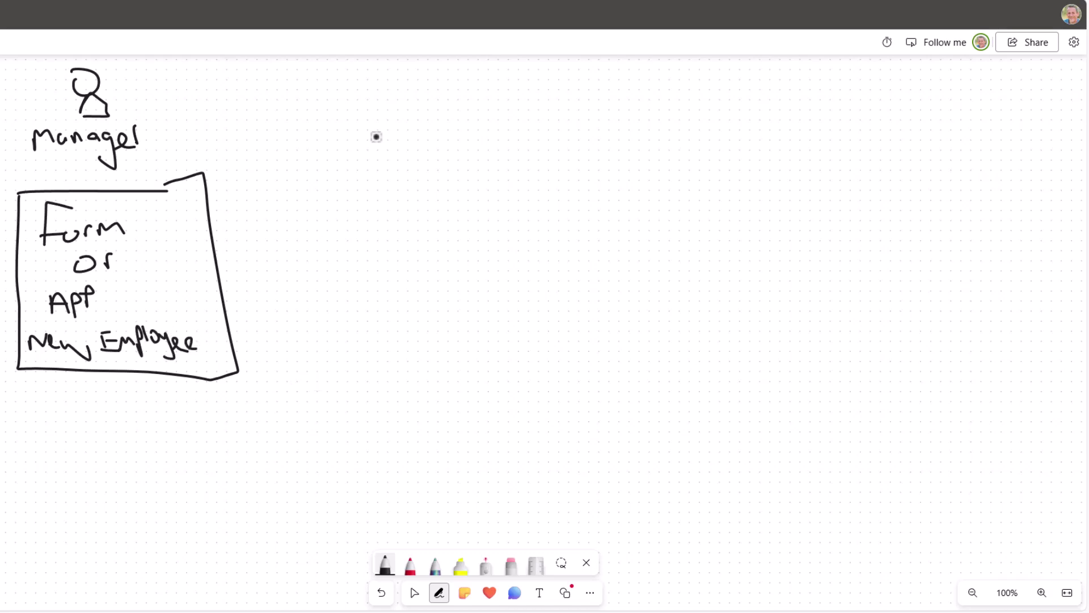
Step: Draw step 1, a 'New employee' box with an arrow down to a 'Create item' box
drag(342, 101, 345, 114)
mouse_move(339, 75)
mouse_down()
mouse_move(494, 76)
mouse_move(366, 129)
mouse_move(391, 91)
mouse_move(416, 85)
mouse_up()
drag(364, 116, 467, 108)
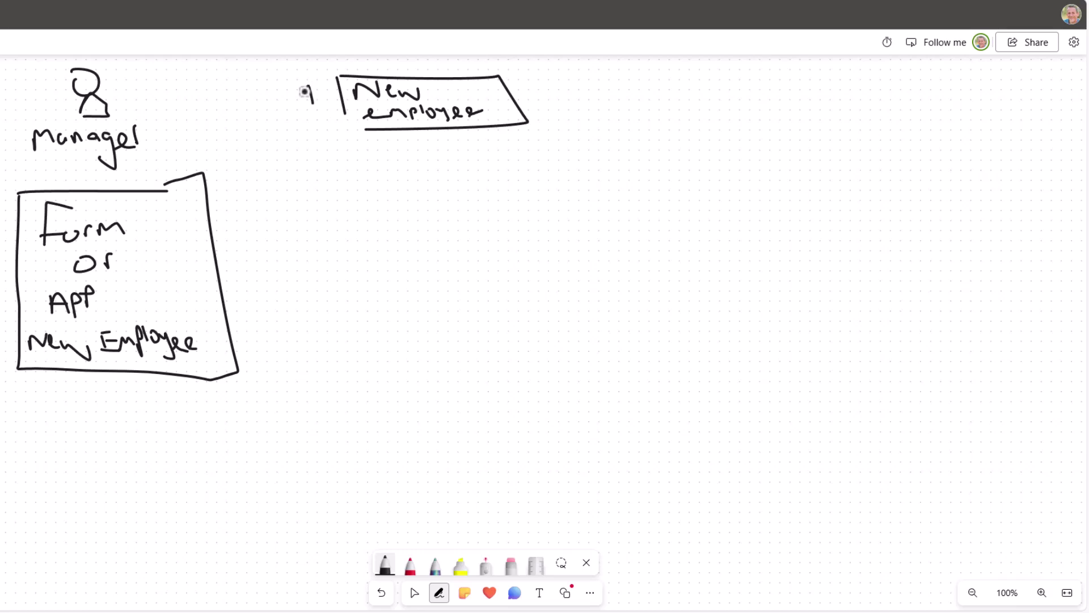
drag(305, 92, 312, 105)
drag(303, 105, 324, 104)
mouse_move(436, 129)
mouse_down()
mouse_move(438, 163)
mouse_move(445, 156)
mouse_up()
drag(366, 175, 518, 174)
mouse_move(363, 176)
mouse_down()
mouse_move(372, 231)
mouse_move(520, 172)
mouse_up()
drag(395, 193, 400, 198)
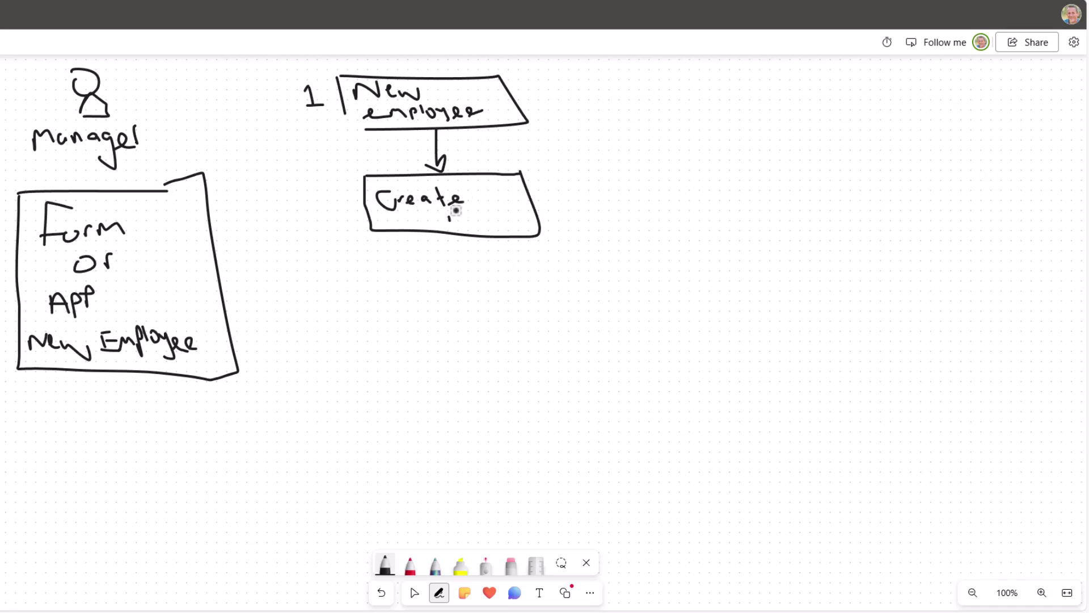
drag(473, 214, 512, 216)
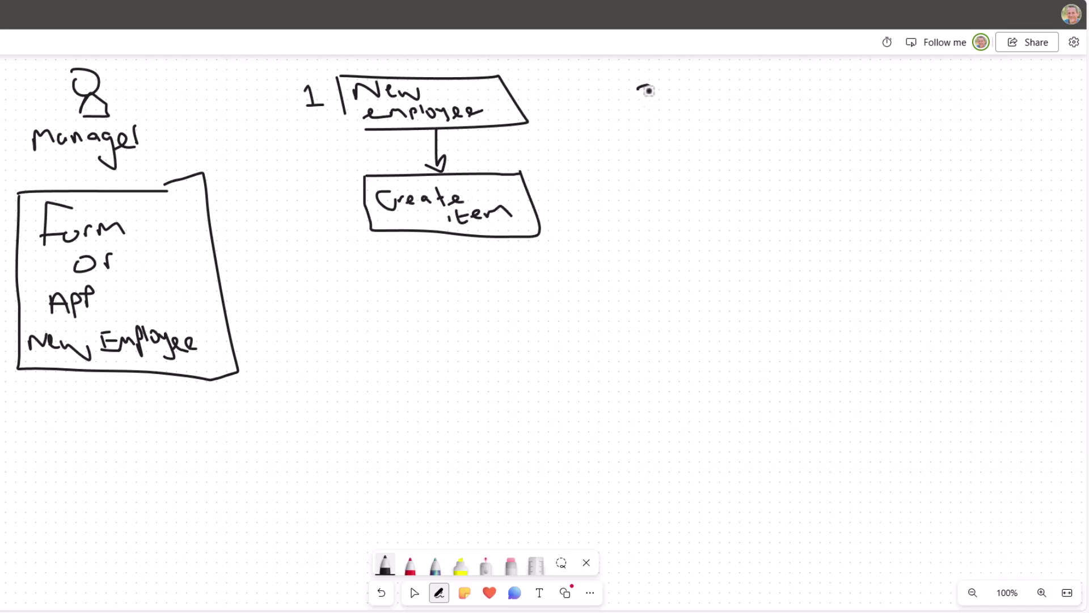
Step: Draw step 2, a 'New item' box with two arrows branching downward
drag(647, 98, 659, 102)
mouse_move(743, 109)
mouse_down()
mouse_move(741, 85)
mouse_move(868, 63)
mouse_move(723, 152)
mouse_move(732, 116)
mouse_up()
drag(750, 99, 805, 90)
drag(830, 88, 892, 92)
mouse_move(807, 153)
mouse_down()
mouse_move(729, 309)
mouse_move(724, 295)
mouse_move(744, 300)
mouse_up()
mouse_move(873, 156)
mouse_down()
mouse_move(931, 272)
mouse_move(914, 272)
mouse_up()
Step: Draw a 'Child flow' box under each of the two arrows
drag(660, 321, 788, 318)
drag(644, 323, 834, 365)
drag(826, 319, 836, 364)
mouse_move(690, 332)
mouse_down()
mouse_move(671, 335)
mouse_move(689, 350)
mouse_up()
drag(694, 335, 754, 351)
drag(750, 339, 763, 337)
drag(767, 341, 809, 336)
mouse_move(868, 312)
mouse_down()
mouse_move(1049, 304)
mouse_move(994, 365)
mouse_move(1049, 305)
mouse_up()
mouse_move(896, 334)
mouse_down()
mouse_move(901, 344)
mouse_move(940, 349)
mouse_up()
mouse_move(972, 313)
mouse_down()
mouse_move(966, 361)
mouse_move(1021, 331)
mouse_up()
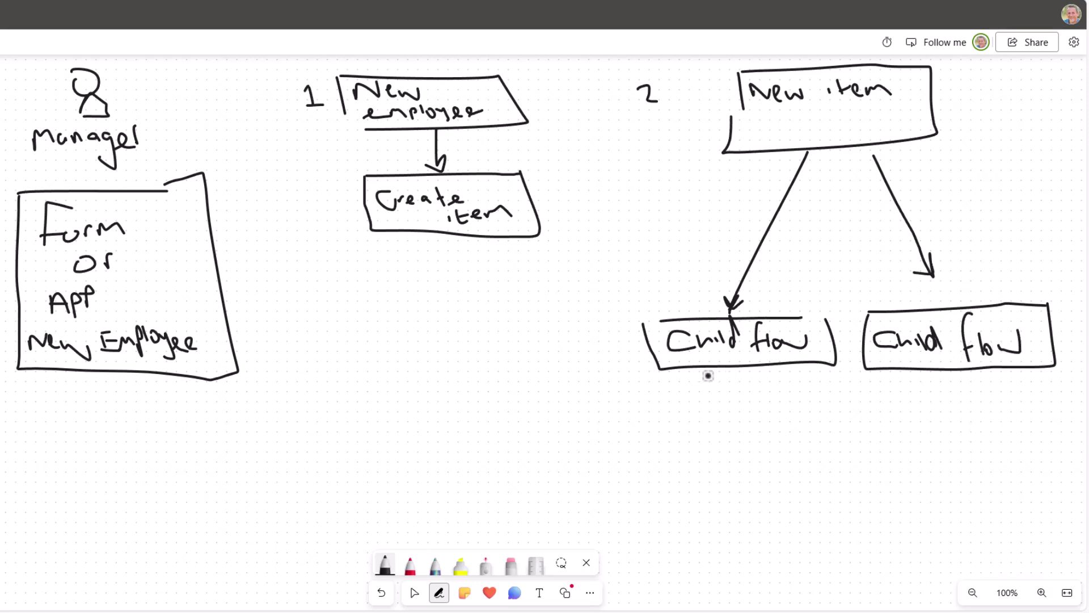
Step: Draw stacked 'employee list' and 'task list' boxes in the middle
mouse_move(300, 408)
mouse_down()
mouse_move(522, 400)
mouse_move(328, 522)
mouse_move(554, 409)
mouse_move(493, 404)
mouse_up()
mouse_move(297, 282)
mouse_down()
mouse_move(316, 363)
mouse_move(578, 375)
mouse_move(313, 361)
mouse_up()
drag(323, 324, 457, 317)
drag(370, 344, 409, 370)
mouse_move(328, 424)
mouse_down()
mouse_move(322, 442)
mouse_move(358, 447)
mouse_move(377, 427)
mouse_move(437, 449)
mouse_move(480, 434)
mouse_move(463, 432)
mouse_up()
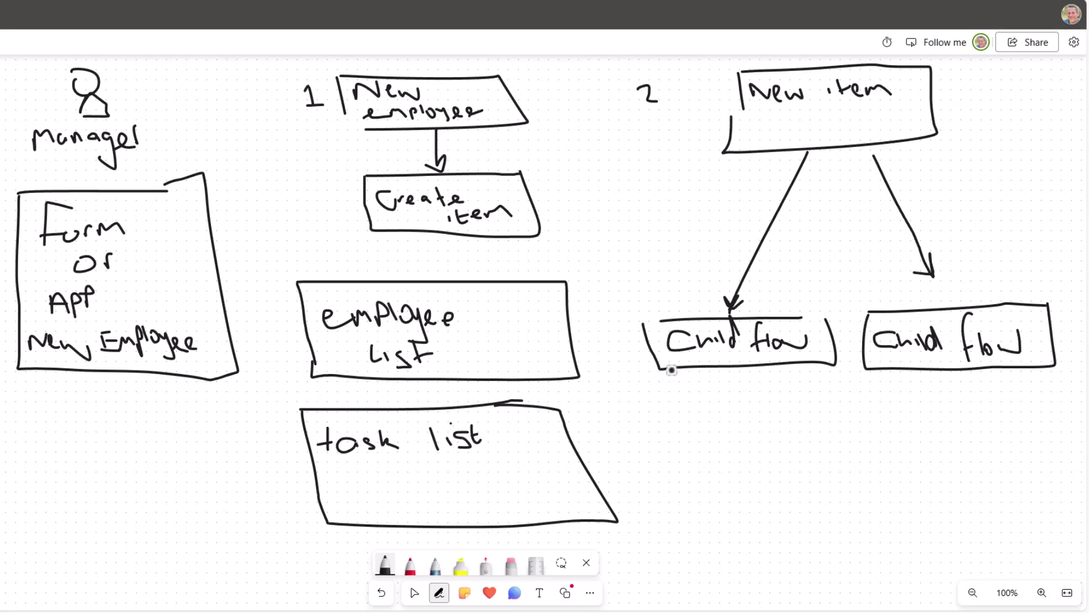
Step: In blue, draw arrows linking Form or App, Create item, employee list, New item, both Child flows, and task list
click(409, 564)
mouse_move(449, 236)
mouse_down()
mouse_move(453, 282)
mouse_move(466, 262)
mouse_up()
mouse_move(538, 324)
mouse_down()
mouse_move(623, 189)
mouse_move(716, 142)
mouse_move(719, 123)
mouse_up()
mouse_move(177, 224)
mouse_down()
mouse_move(270, 185)
mouse_move(343, 130)
mouse_up()
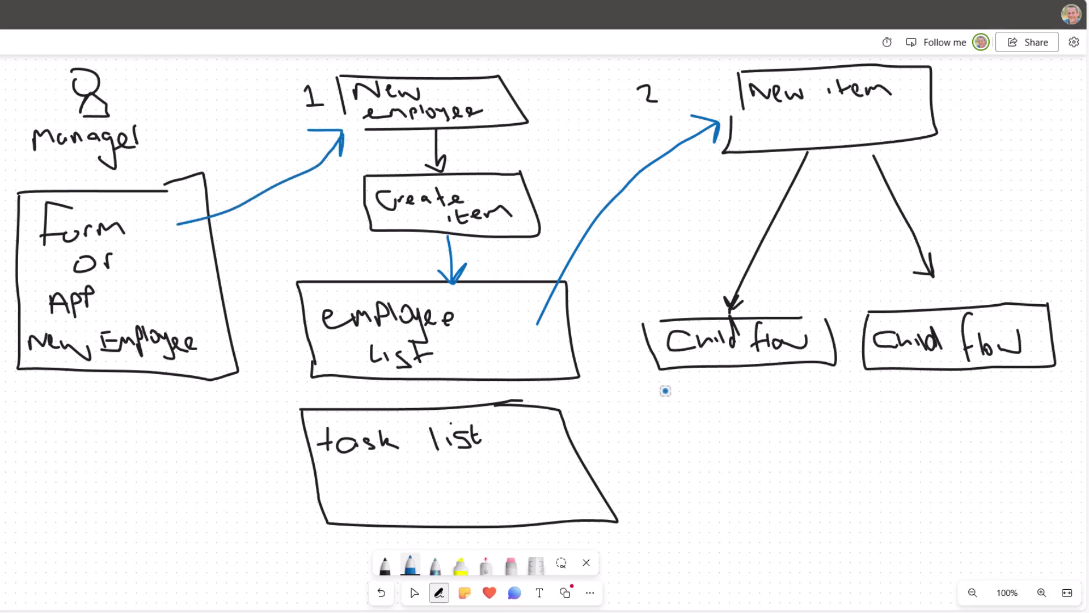
drag(649, 356, 593, 431)
drag(609, 408, 588, 419)
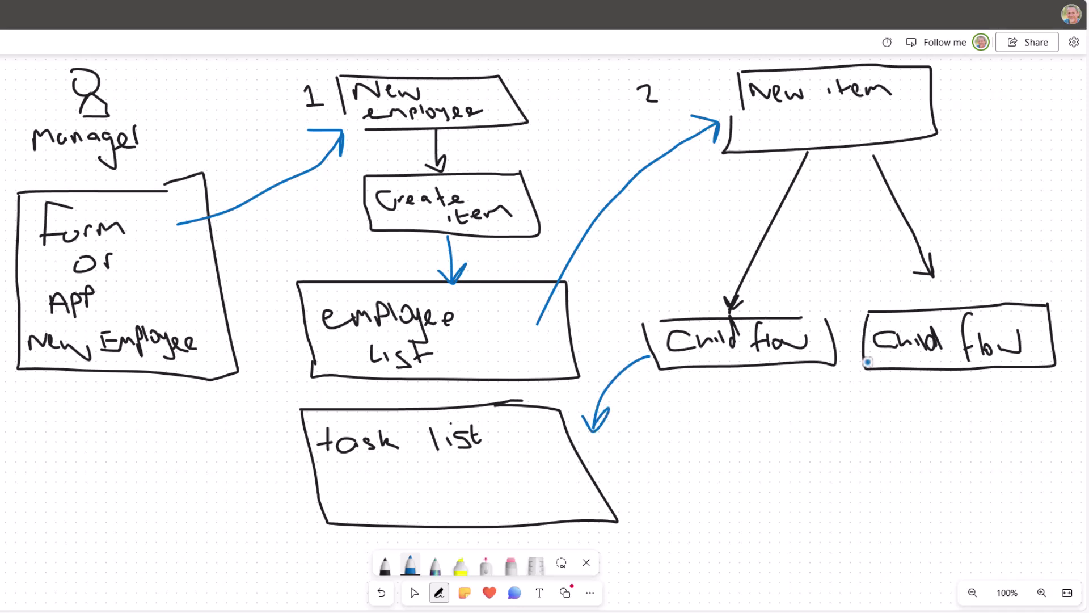
mouse_move(867, 361)
mouse_down()
mouse_move(527, 478)
mouse_move(562, 486)
mouse_up()
Step: In black, draw a 'Create task' box below the left Child flow
click(410, 565)
mouse_move(658, 393)
mouse_down()
mouse_move(838, 463)
mouse_move(654, 392)
mouse_move(681, 416)
mouse_move(709, 416)
mouse_up()
drag(716, 402, 758, 423)
drag(751, 405, 767, 404)
drag(773, 411, 780, 423)
mouse_move(796, 400)
mouse_down()
mouse_move(796, 424)
mouse_move(809, 423)
mouse_up()
Step: Draw a connector and a 'Create AD User' box beneath the right Child flow
drag(960, 372, 963, 391)
mouse_move(874, 389)
mouse_down()
mouse_move(1052, 385)
mouse_move(925, 493)
mouse_move(864, 395)
mouse_move(877, 389)
mouse_move(897, 425)
mouse_move(911, 414)
mouse_up()
drag(913, 419, 946, 424)
mouse_move(951, 402)
mouse_down()
mouse_move(958, 413)
mouse_move(966, 406)
mouse_up()
mouse_move(966, 417)
mouse_down()
mouse_move(1015, 406)
mouse_move(1035, 420)
mouse_up()
mouse_move(901, 457)
mouse_down()
mouse_move(908, 464)
mouse_move(918, 446)
mouse_up()
mouse_move(928, 447)
mouse_down()
mouse_move(916, 465)
mouse_move(946, 461)
mouse_up()
drag(951, 454, 968, 448)
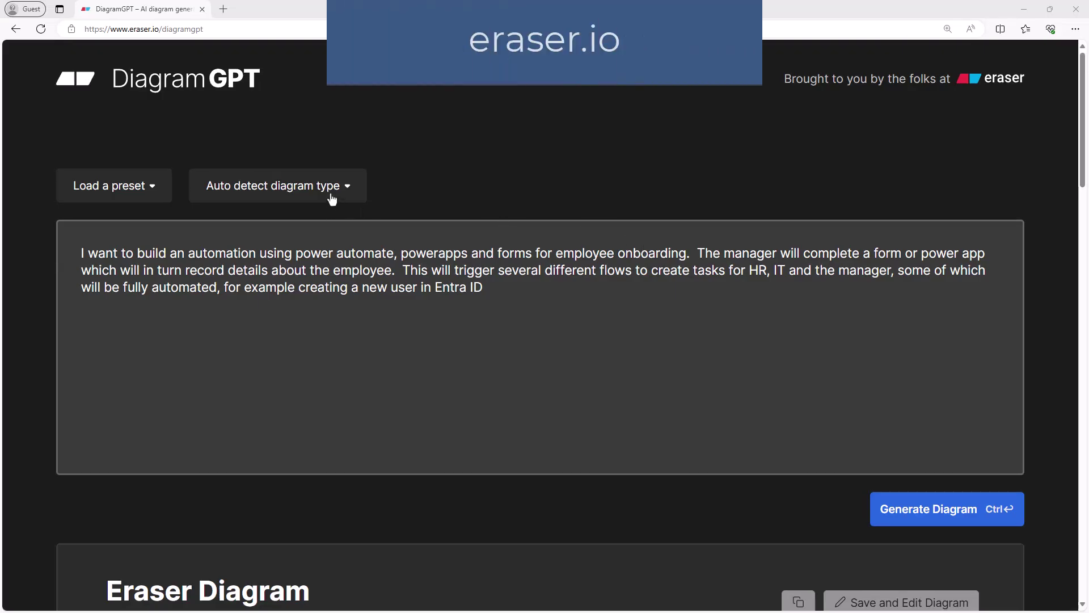
Step: Generate a Flowchart from the onboarding description, then an entity relationship diagram with employees and tasks tables
click(335, 187)
click(254, 340)
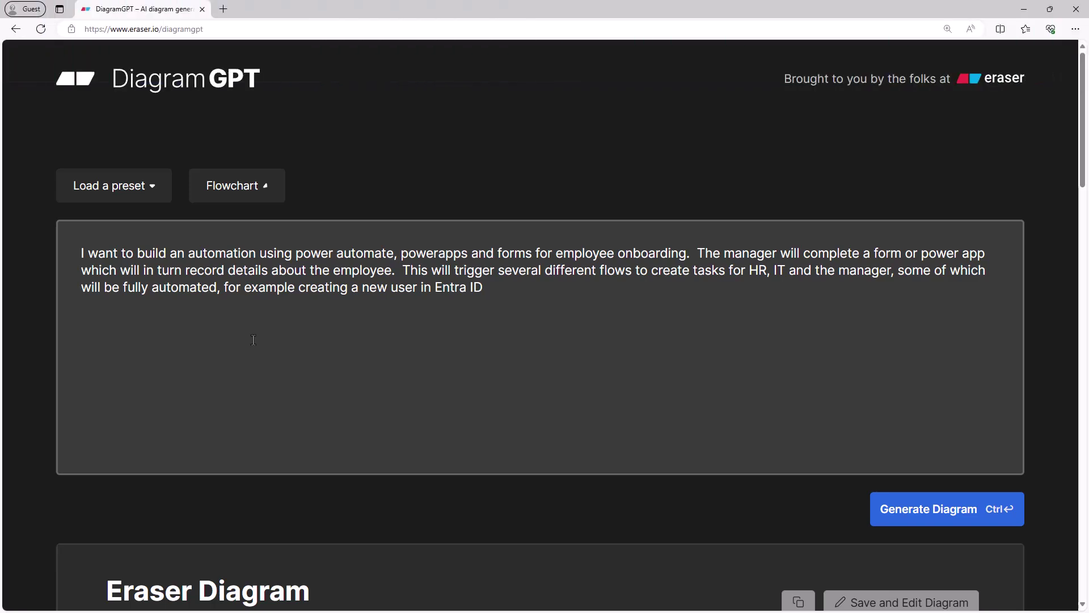
click(923, 503)
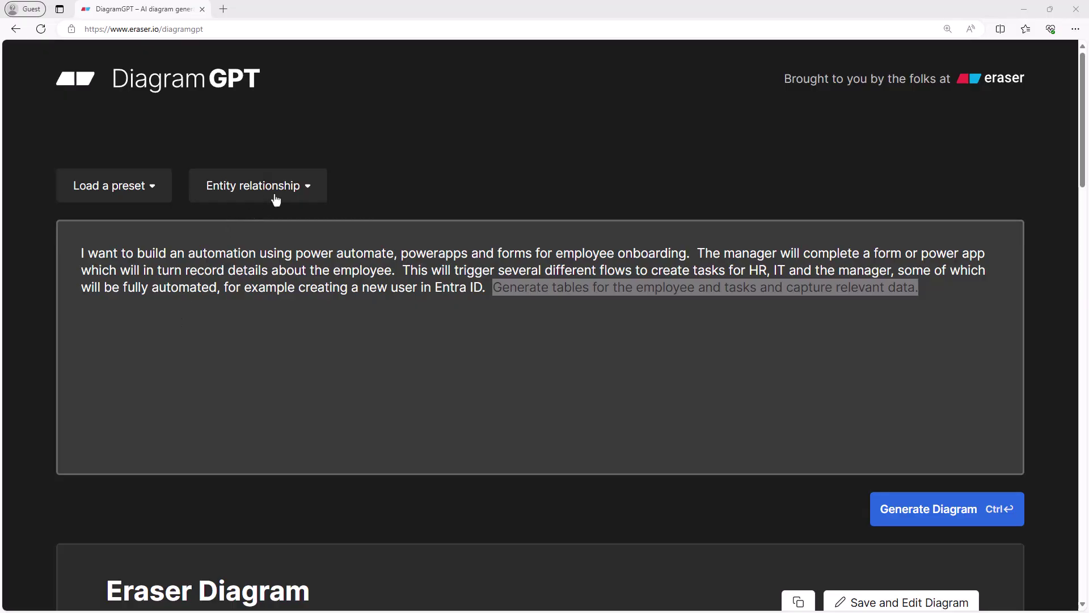
click(899, 504)
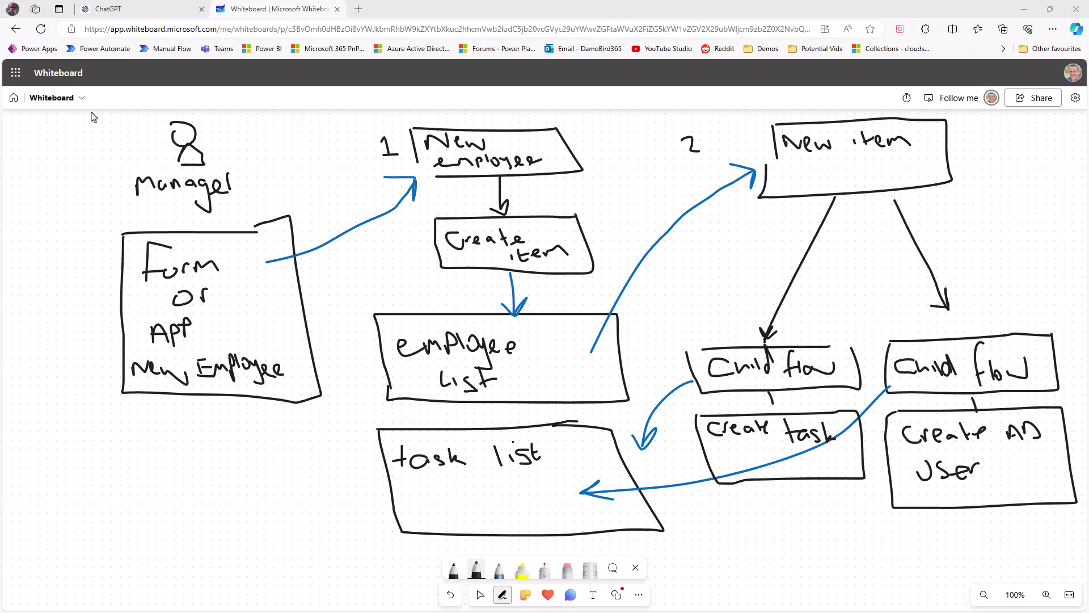
Step: Screenshot the whiteboard sketch and send it to ChatGPT asking for an evaluation and high-level design
key(super+shift+s)
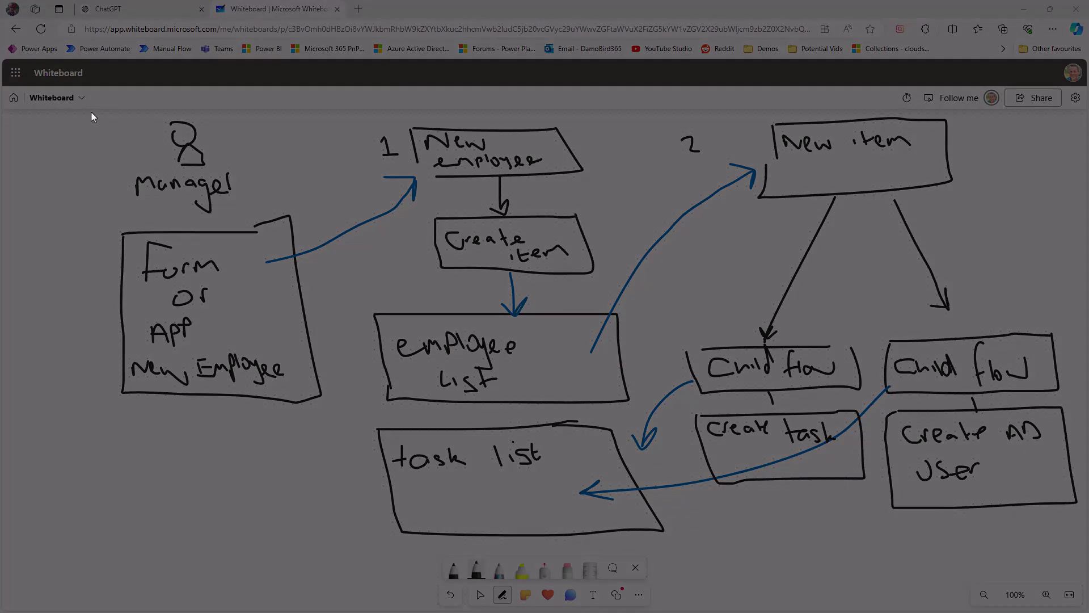
drag(90, 109, 1082, 553)
click(100, 13)
key(ctrl+v)
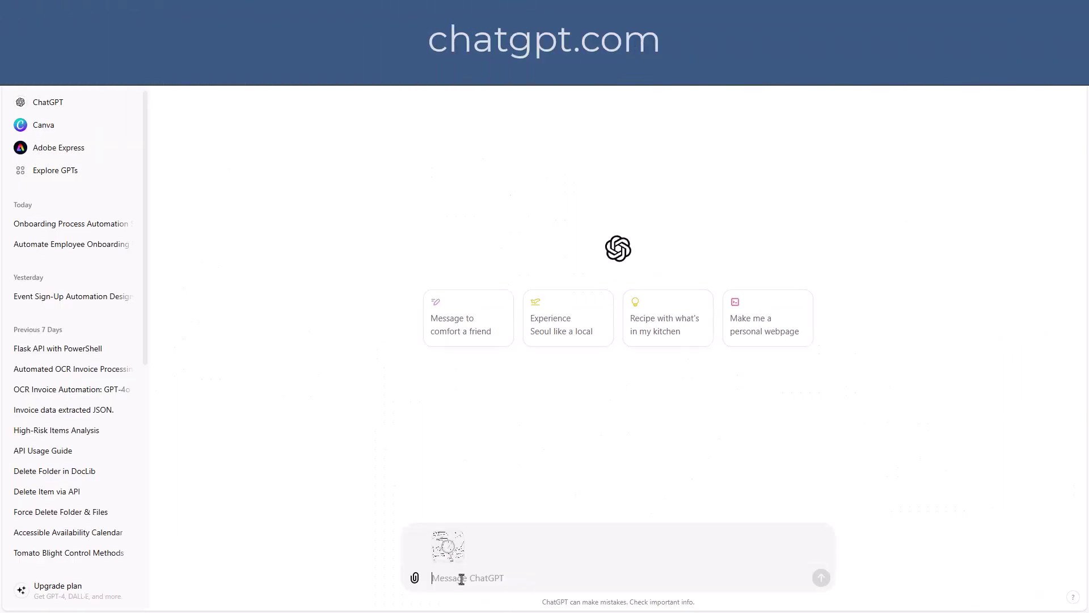
text(I want to build an automation using power automate, powerapps and forms for employee onboarding.  Here is a sample process map, can you evaluate this and produce a high level design)
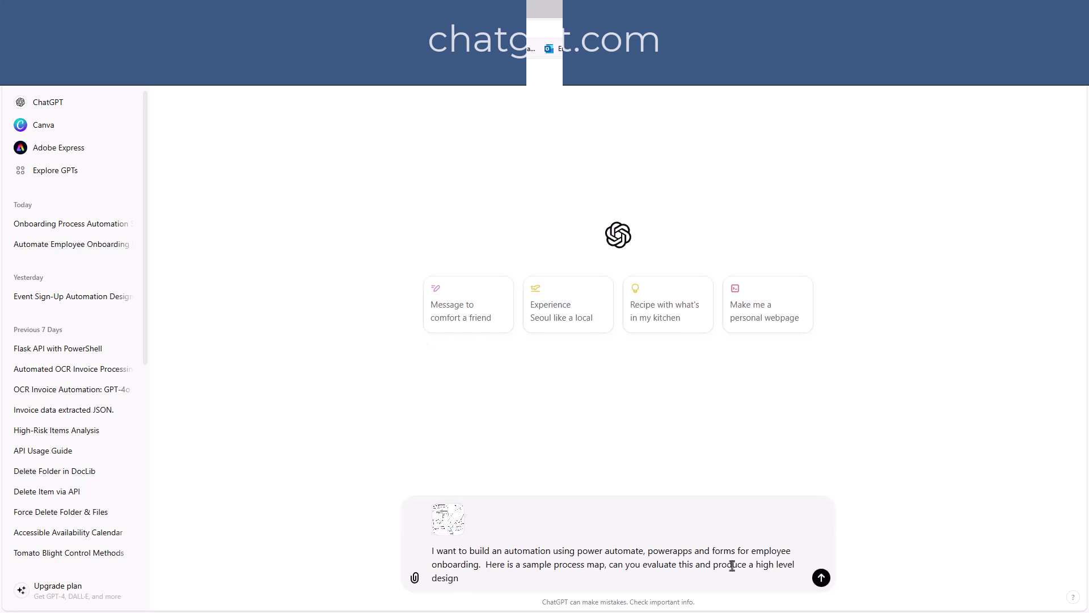
click(820, 578)
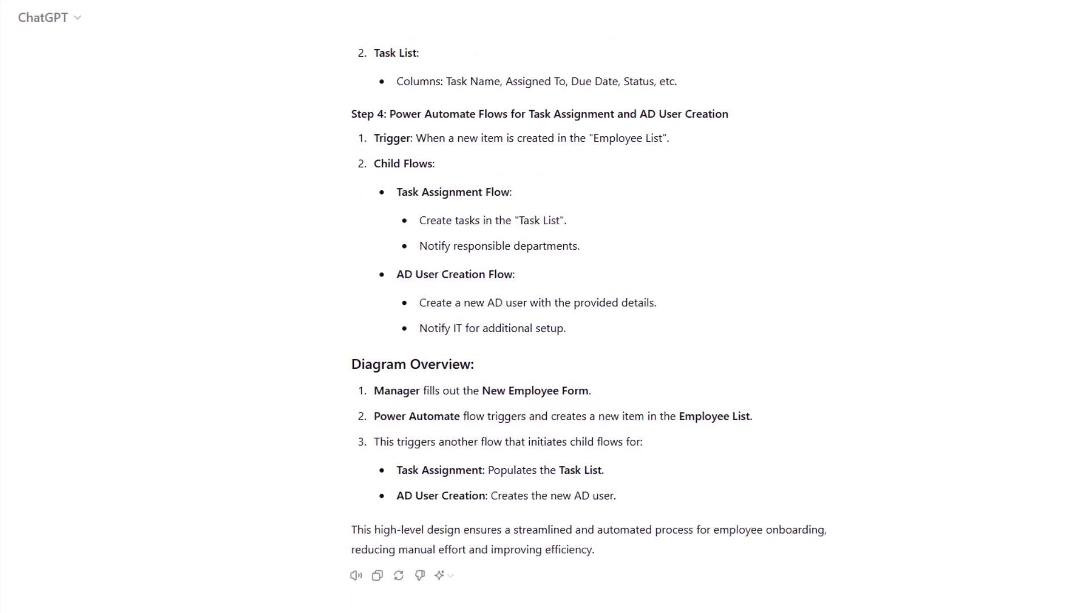
Step: Request Markmap markdown from ChatGPT, then copy the returned code block into the markmap.js.org editor
key(Return)
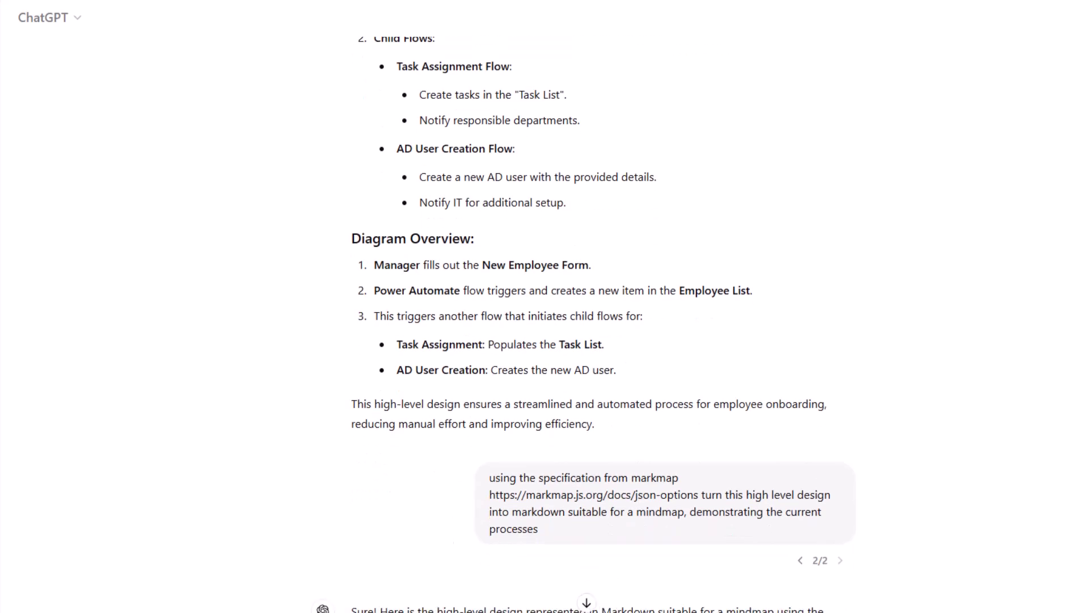
scroll(723, 566, down, 8)
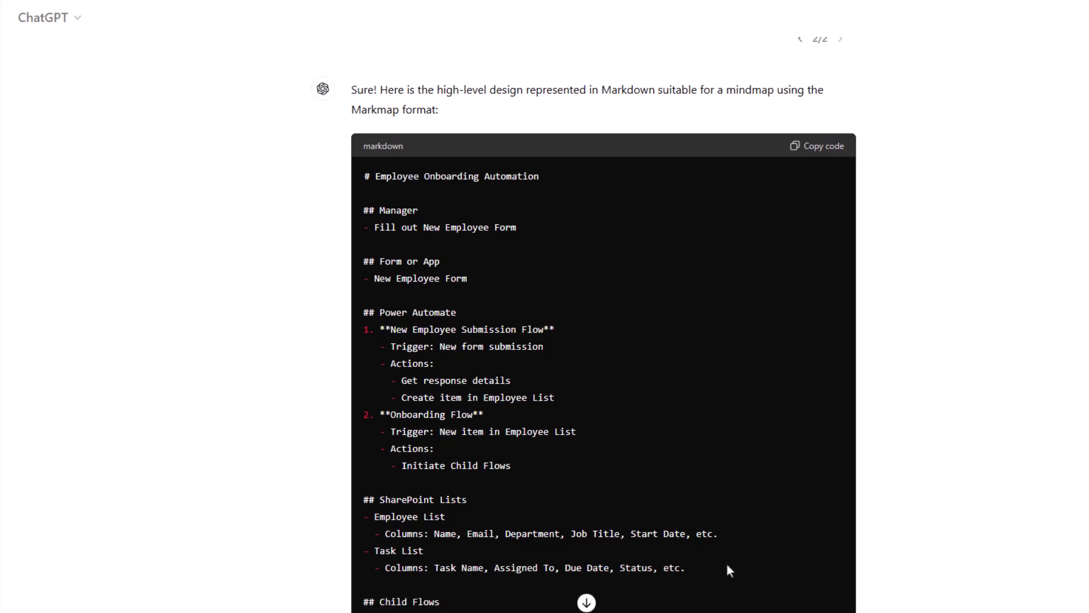
scroll(726, 563, down, 1)
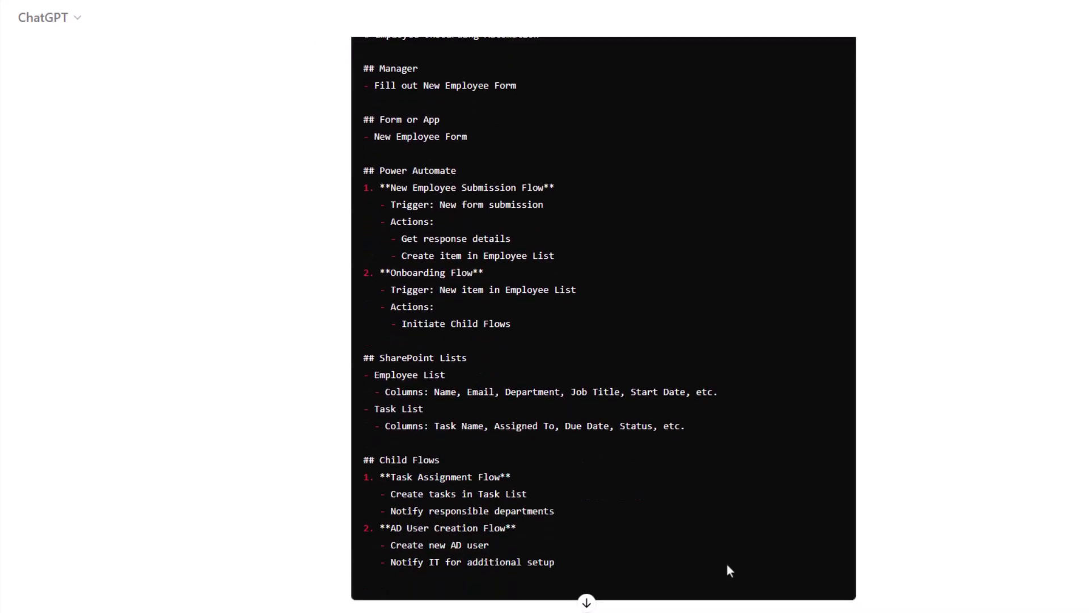
drag(726, 563, 401, 121)
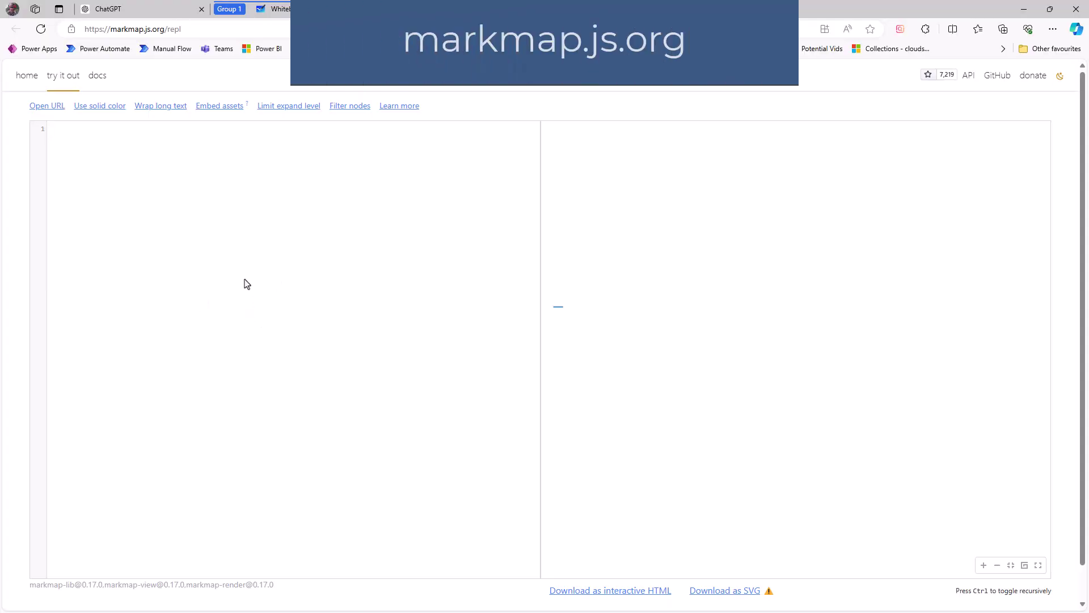
text(# Employee Onboarding Automation  ## Manager - Fill out New Employee Form  ## Form or App - New Employee Form  ## Power Automate 1. **New Employee Submission Flow**    - Trigger: New form submission    - Actions:      - Get response details      - Create item in Employee List 2. **Onboarding Flow**    - Trigger: New item in Employee List    - Actions:      - Initiate Child Flows  ## SharePoint Lists - Employee List   - Columns: Name, Email, Department, Job Title, Start Date, etc. - Task List   - Columns: Task Name, Assigned To, Due Date, Status, etc.  ## Child Flows 1. **Task Assignment Flow**    - Create tasks in Task List    - Notify responsible departments 2. **AD User Creation Flow**    - Create new AD user    - Notify IT for additional setup)
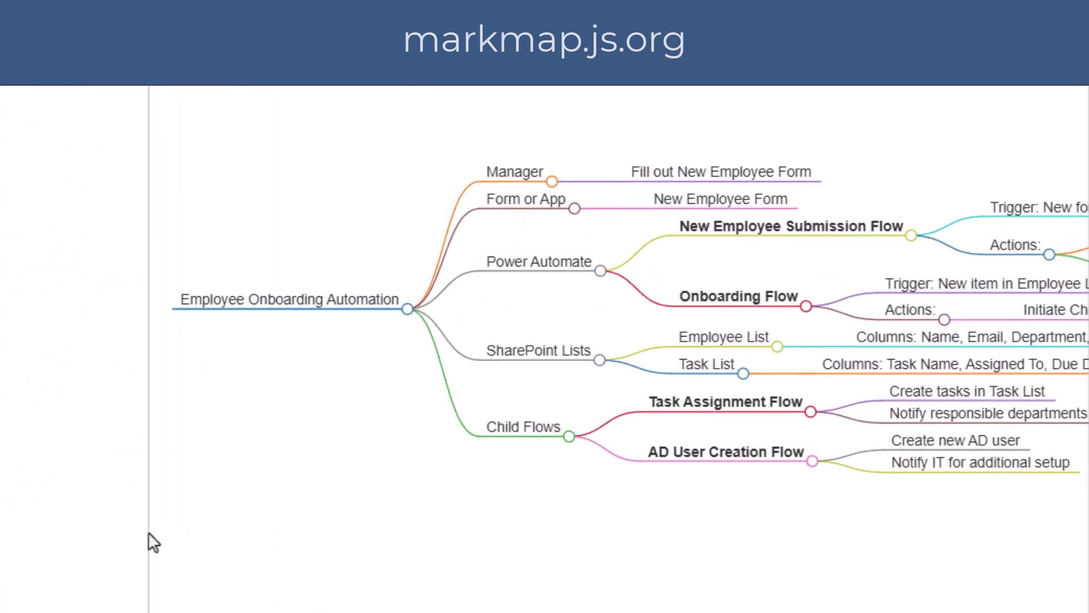
Step: Pan the onboarding mind map left to read its right-hand branches
drag(566, 550, 329, 569)
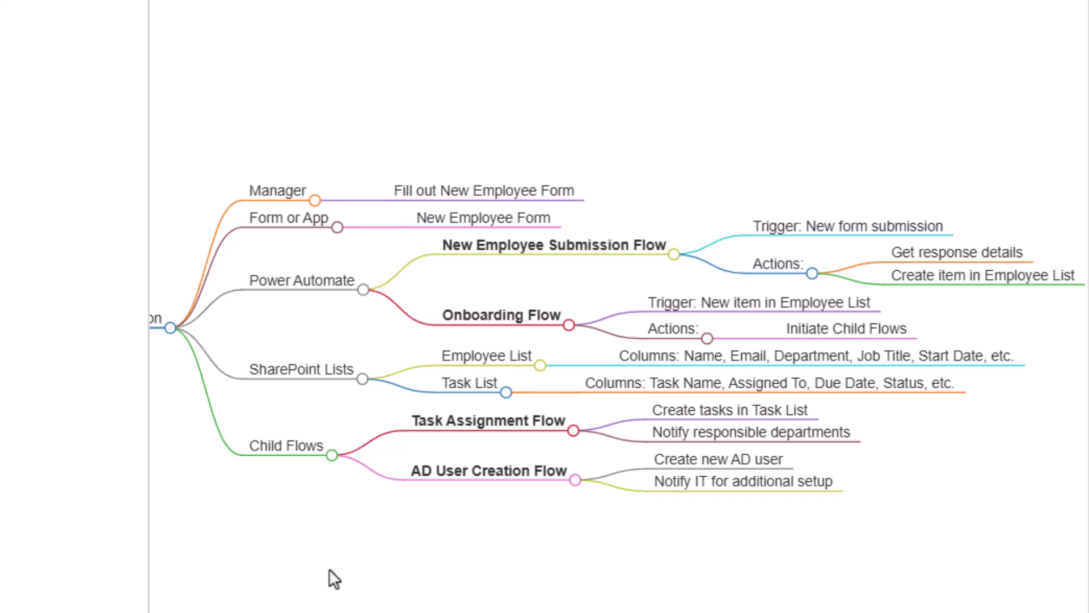
drag(329, 569, 326, 568)
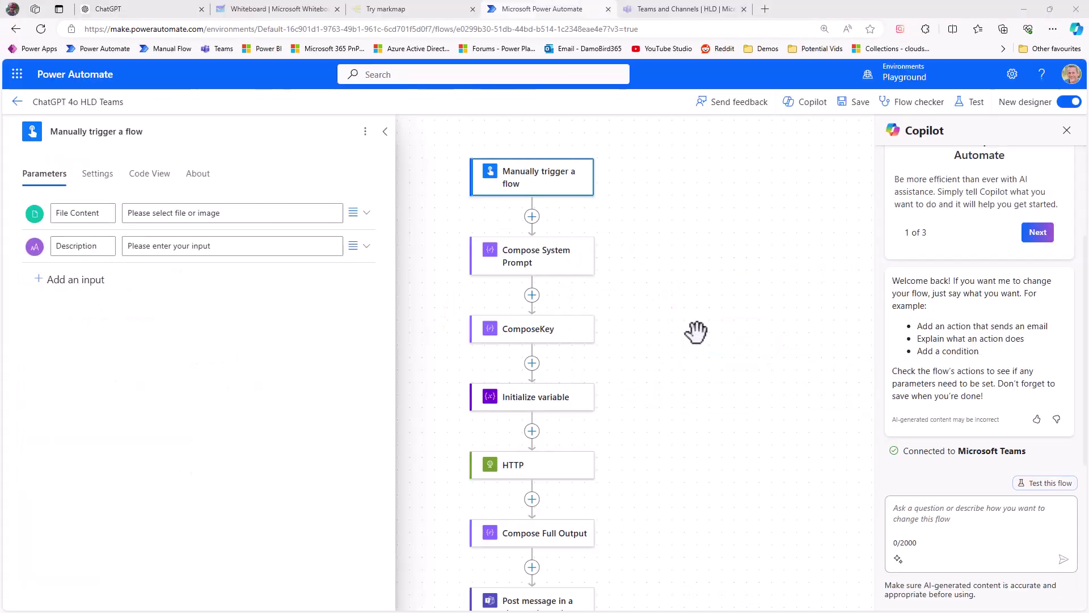
Step: Review the Compose System Prompt, Initialize variable, HTTP and Post message steps, then open the Run flow panel
click(530, 260)
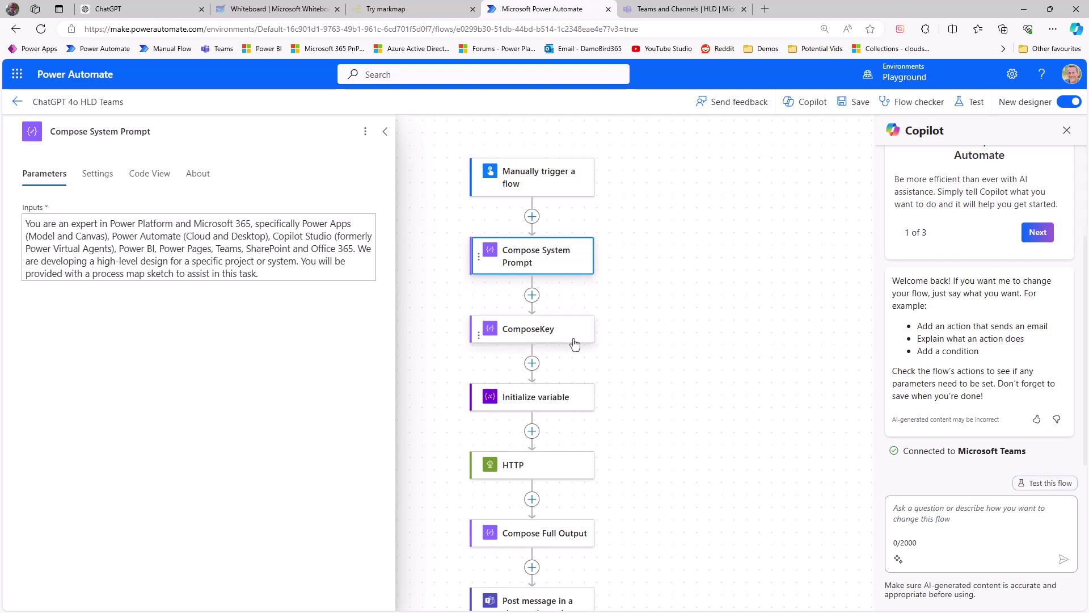
click(570, 402)
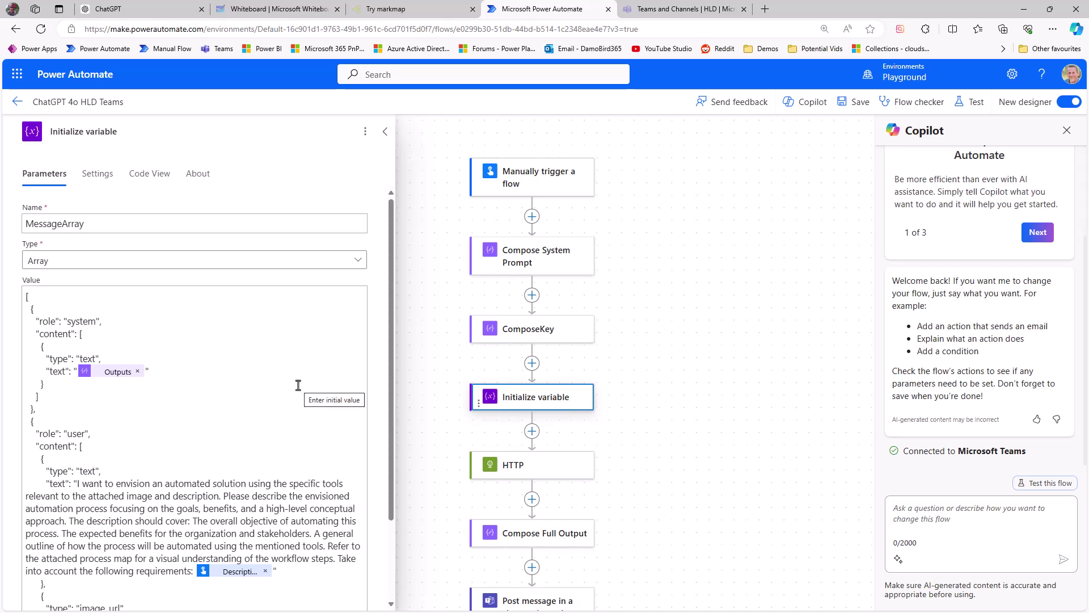
scroll(298, 385, down, 3)
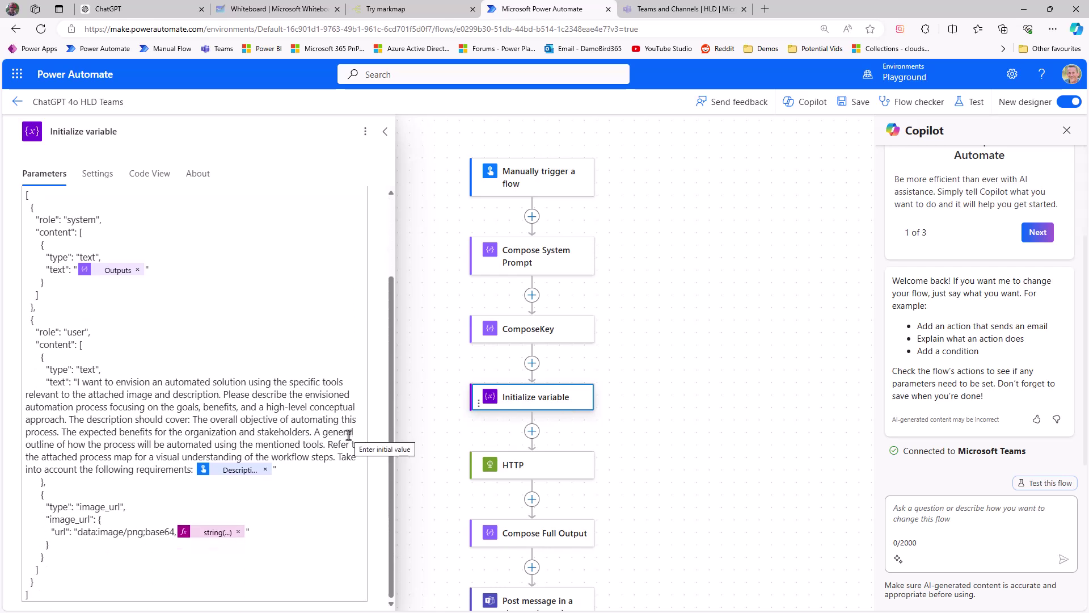
click(525, 465)
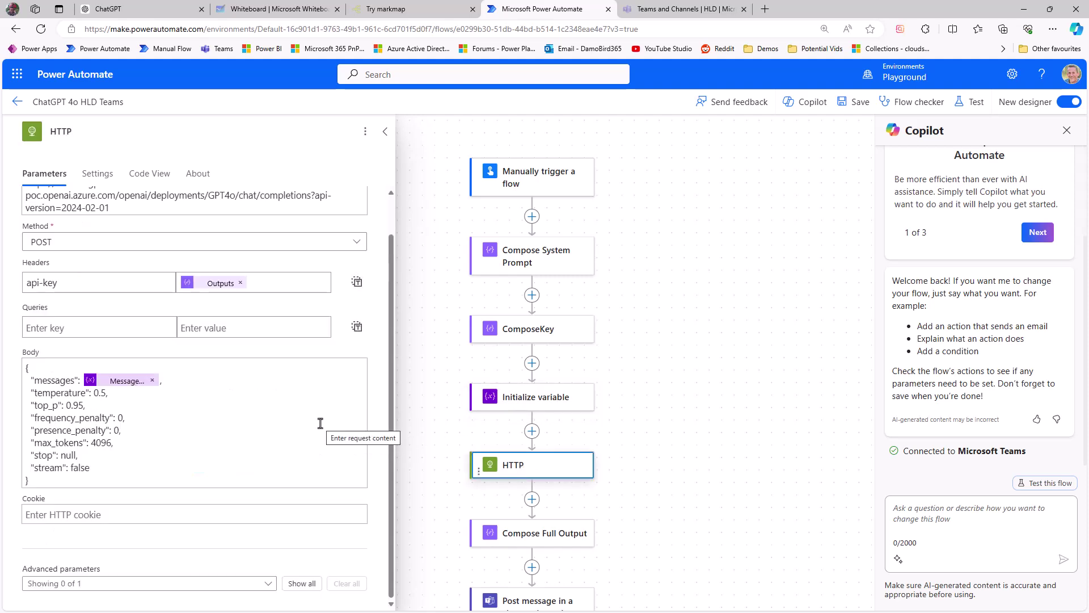
scroll(622, 437, down, 1)
scroll(621, 436, down, 1)
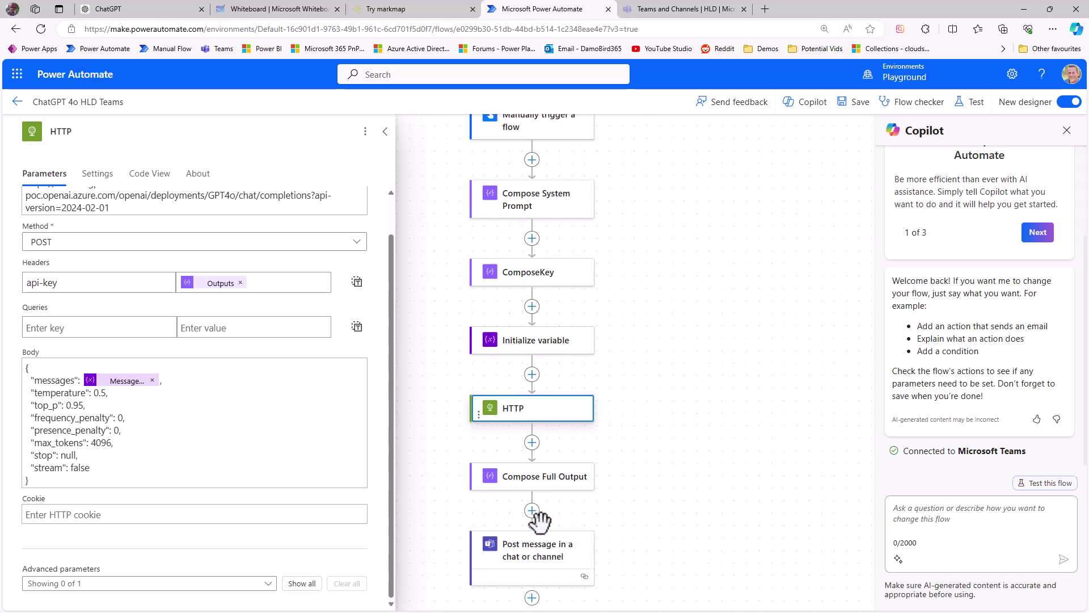
click(538, 565)
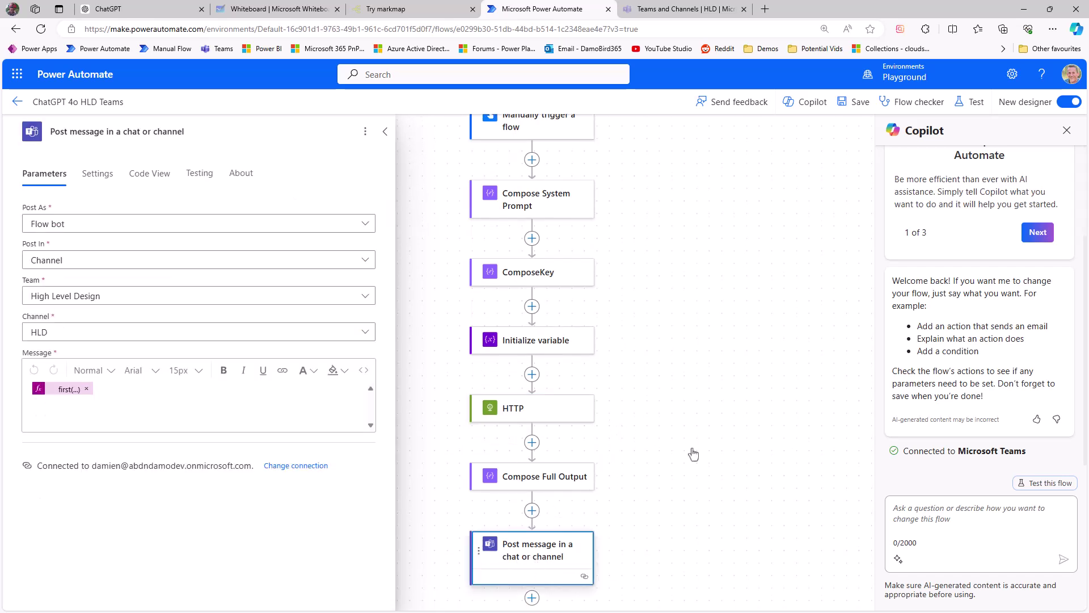
click(971, 102)
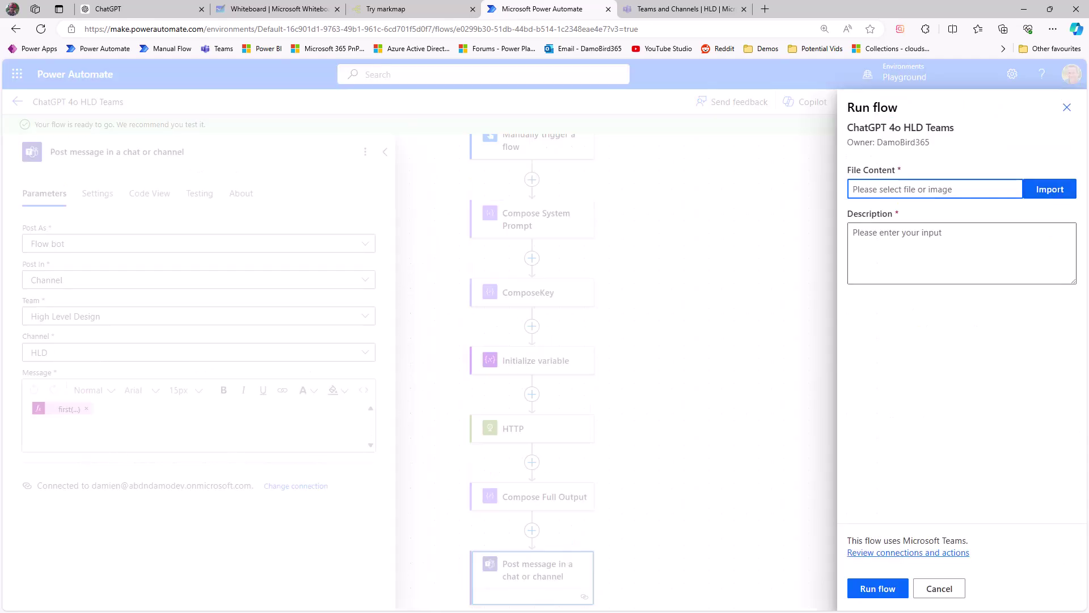
Step: Run the flow with onboarding drawing.png and the pasted onboarding automation description, then view the successful results
double_click(193, 134)
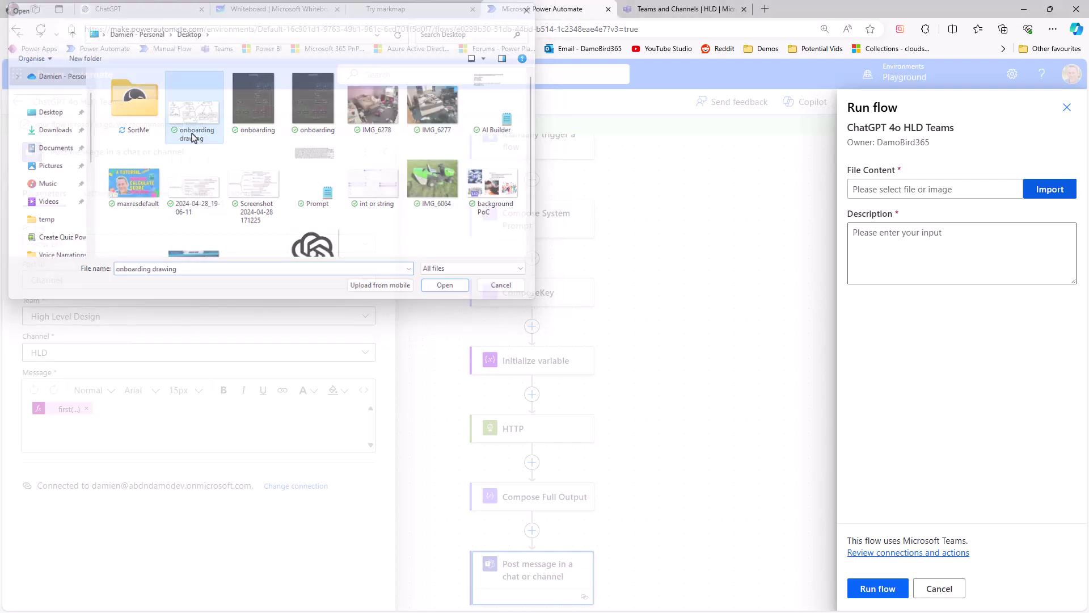
click(925, 246)
text(I want to build an automation using power automate, powerapps and forms for employee onboarding.  The manager will complete a form or power app which will in turn record details about the employee.  This will trigger several different flows to create tasks for HR, IT and the manager, some of which will be fully automated, for example creating a new user in Entra ID)
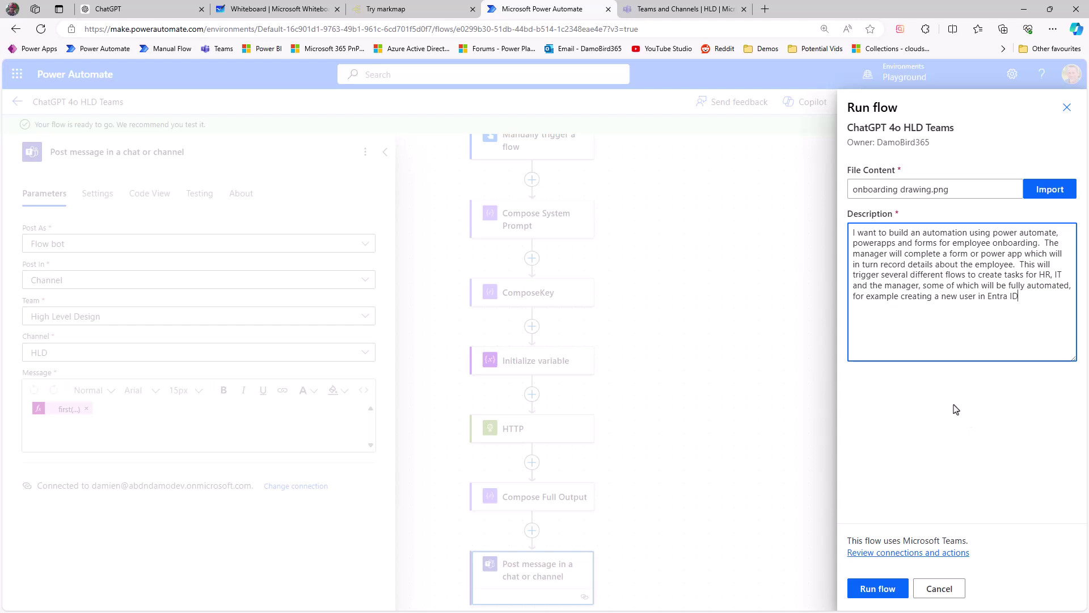
click(887, 590)
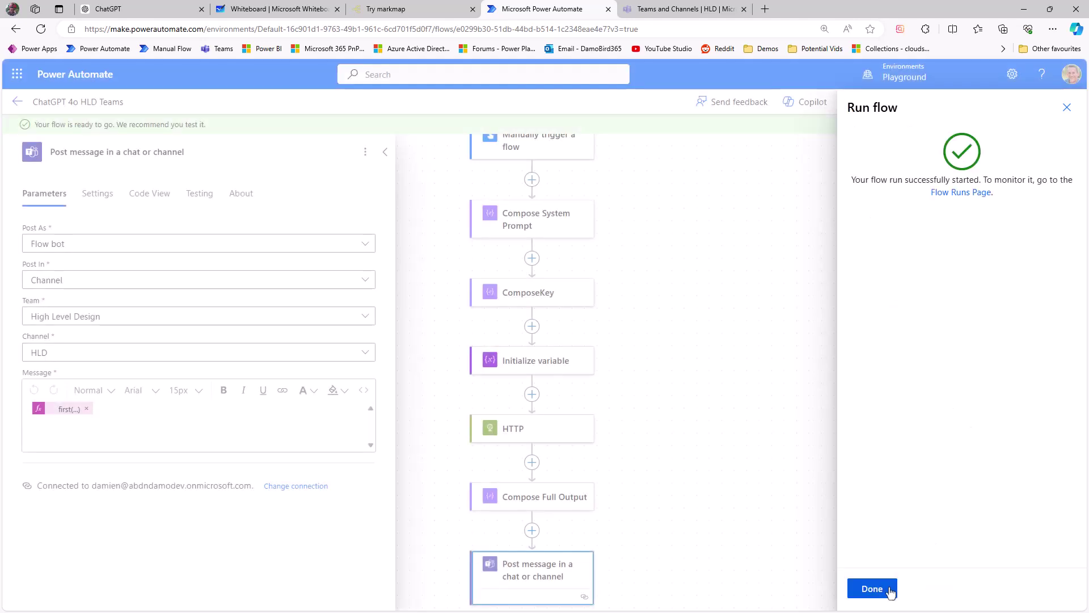
click(872, 589)
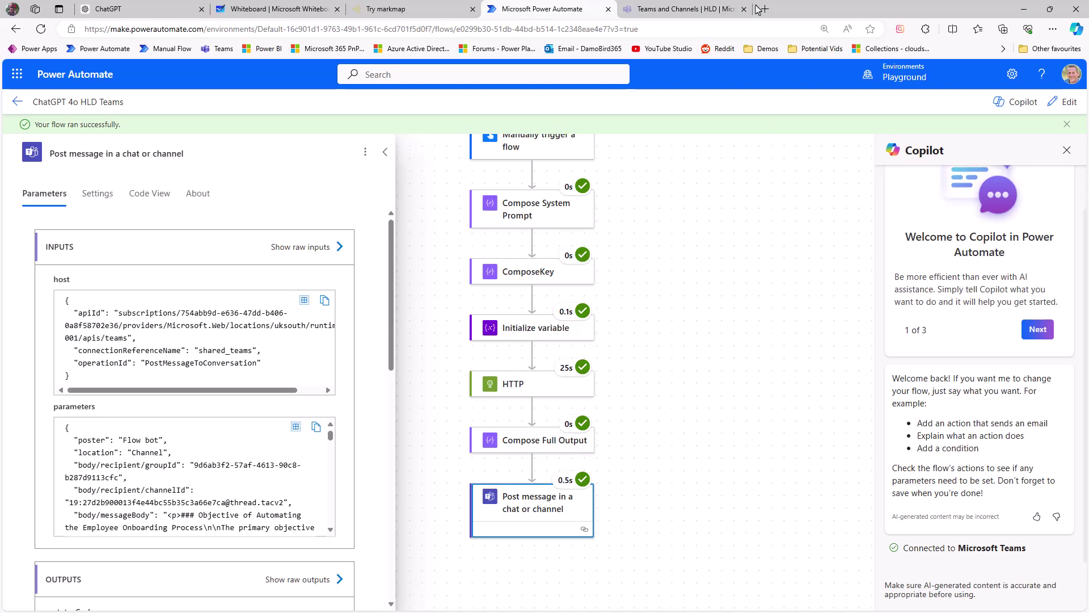
Step: Open the Teams HLD channel, expand the Workflows post and scroll through the full onboarding design
click(690, 10)
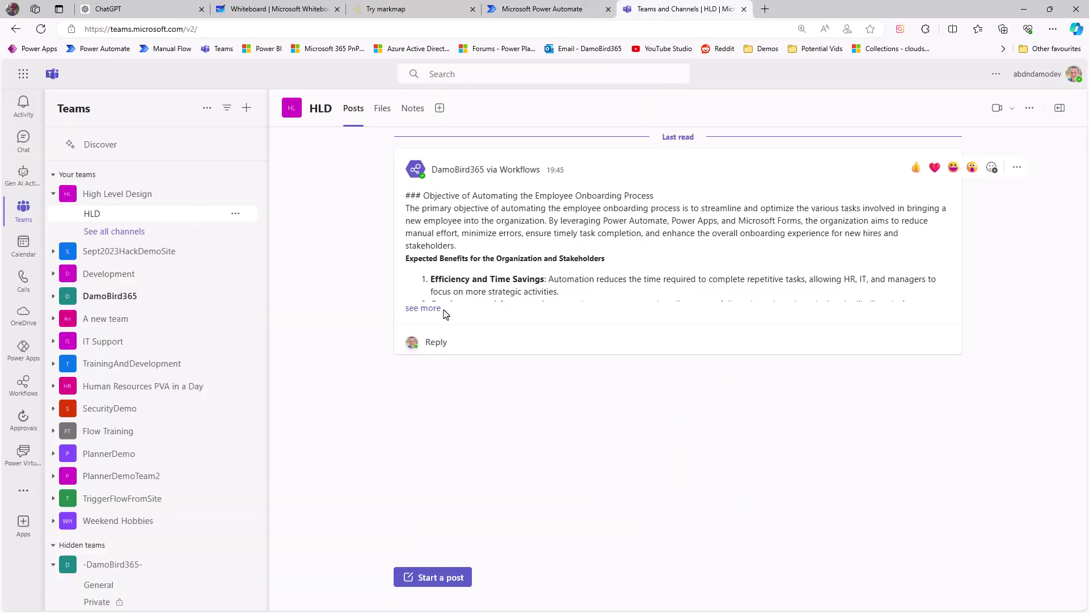
click(433, 311)
scroll(691, 450, up, 15)
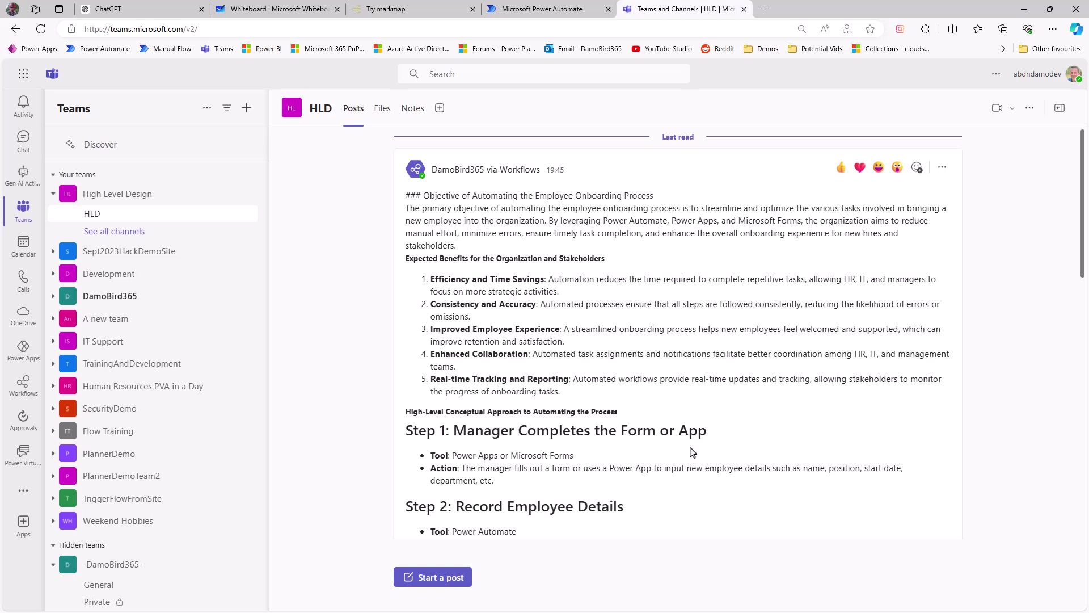
scroll(693, 452, down, 5)
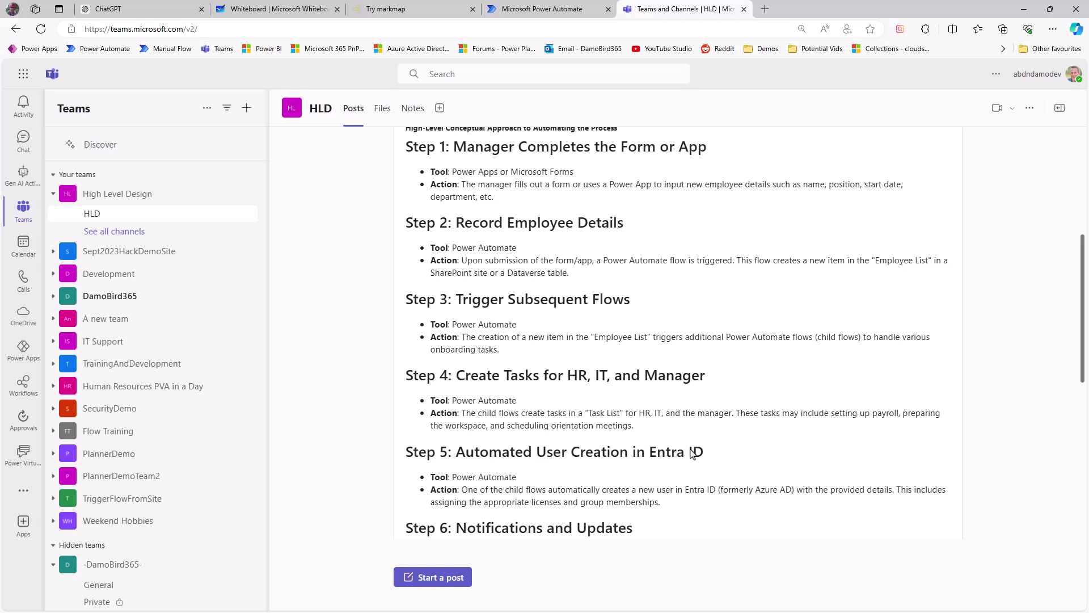
scroll(693, 454, down, 5)
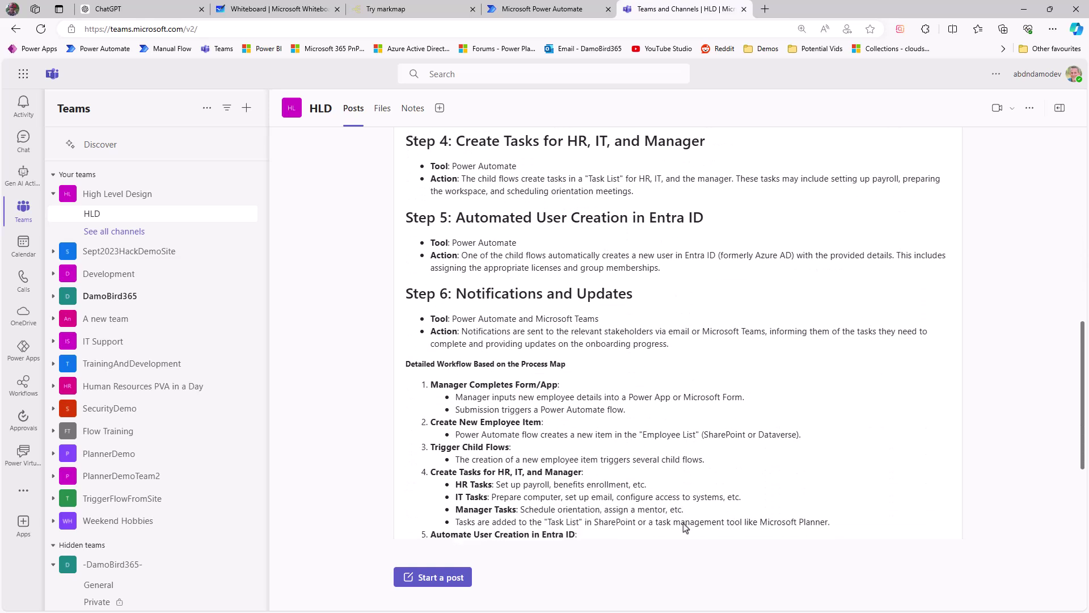
Step: Send Copilot the onboarding drawing and pasted request, adding 'Only use my image to summarize this process.'
key(ctrl+shift+Tab)
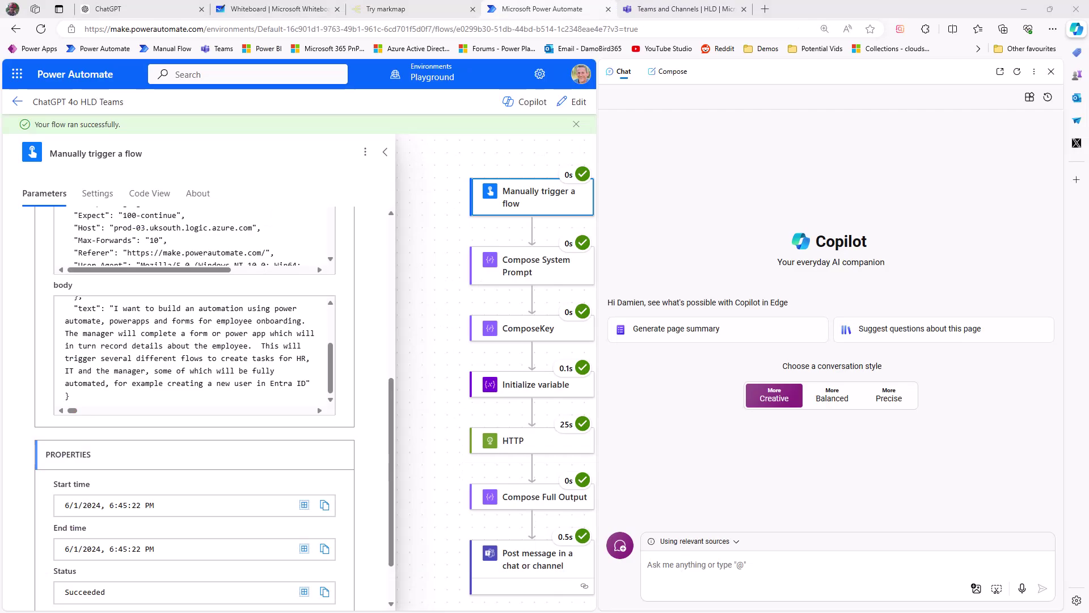
mouse_move(703, 612)
mouse_down()
mouse_move(702, 536)
mouse_move(694, 560)
mouse_up()
text(I want to build an automation using power automate, powerapps and forms for employee onboarding.  The manager will complete a form or power app which will in turn record details about the employee.  This will trigger several different flows to create tasks for HR, IT and the manager, some of which will be fully automated, for example creating a new user in Entra ID)
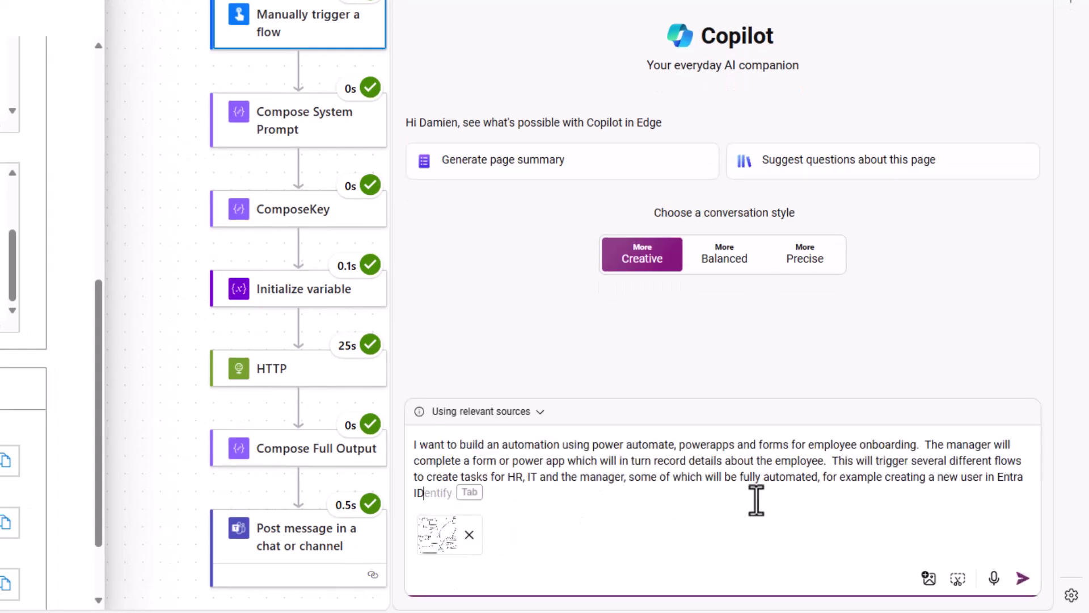
text(. Only us)
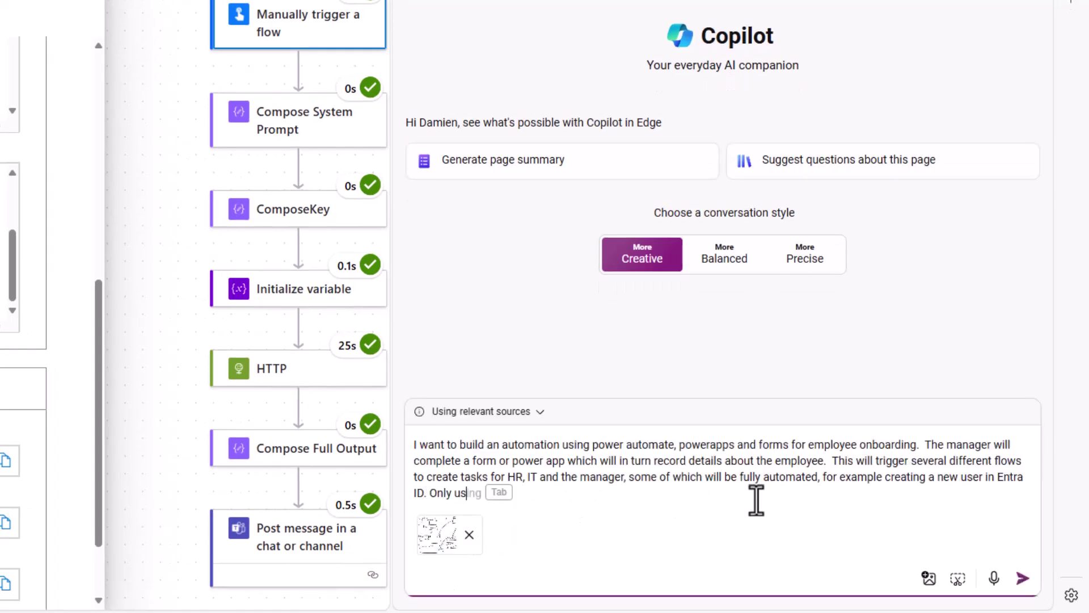
text(e my )
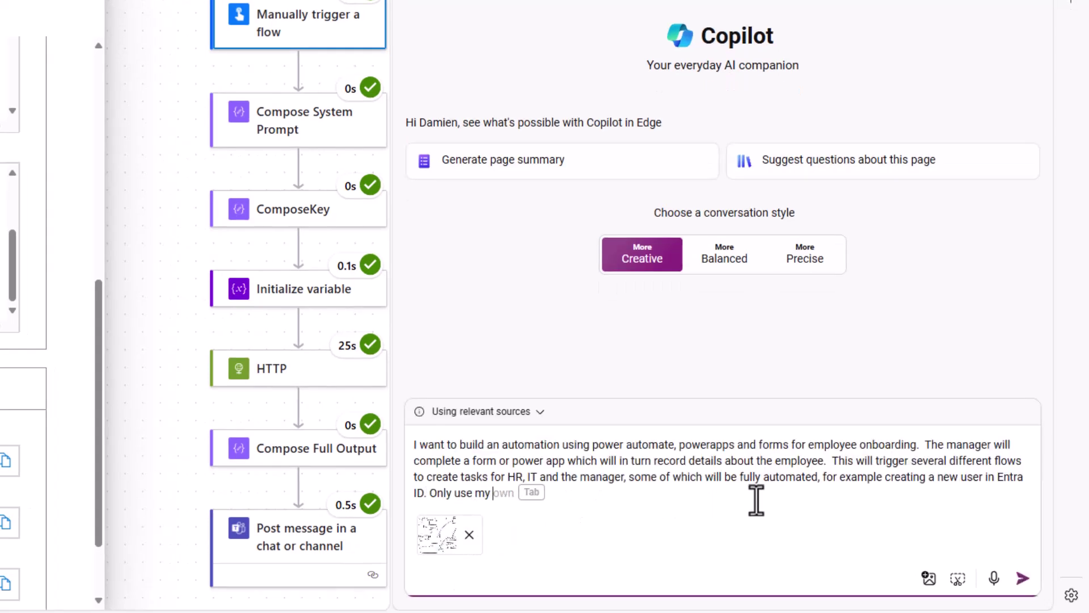
text(image to summarize this )
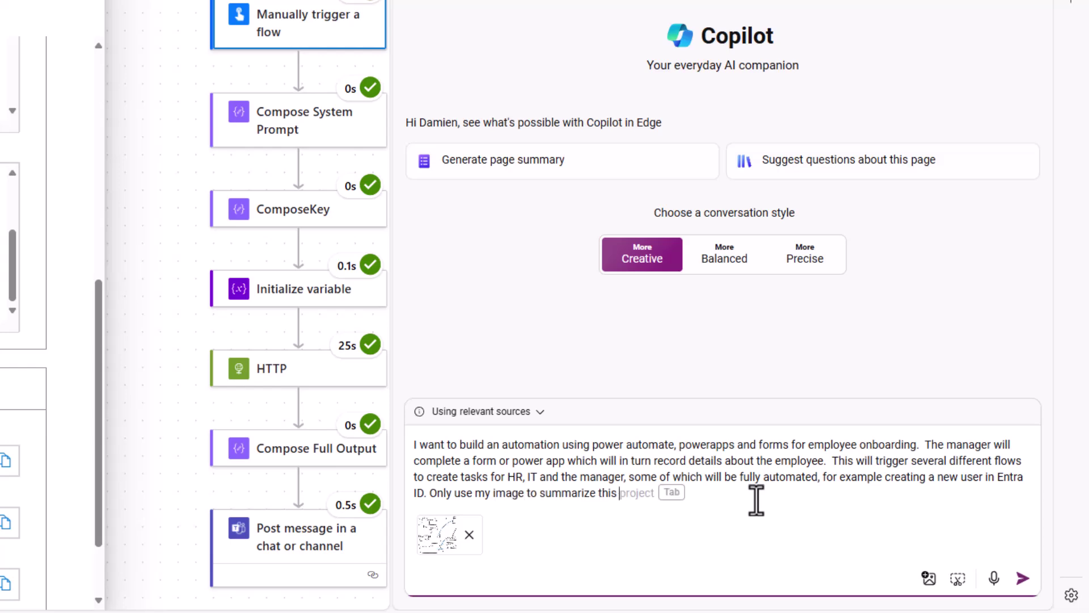
text(process.)
key(Return)
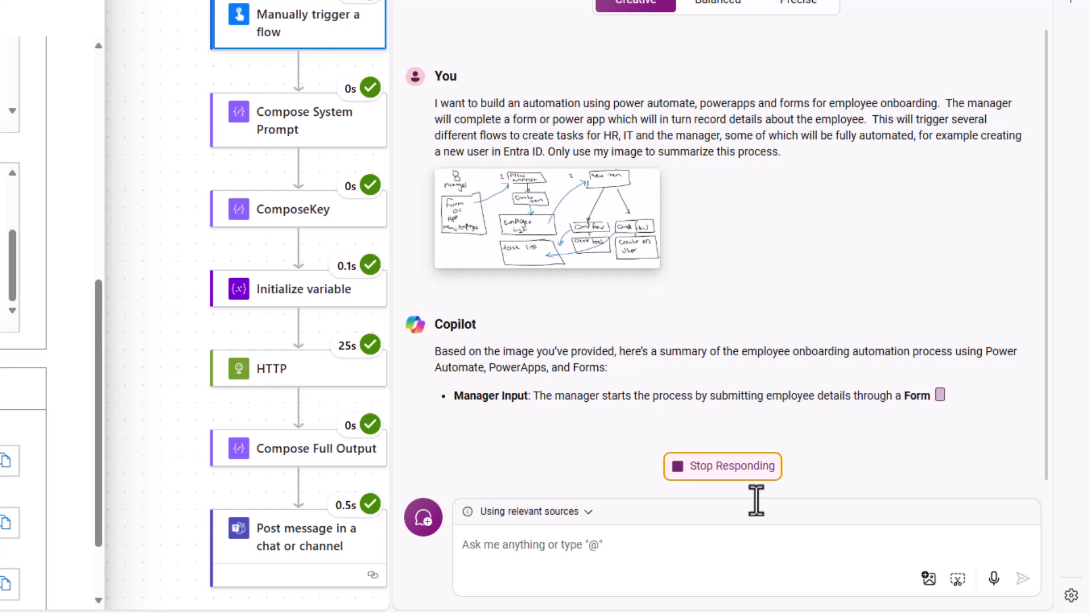